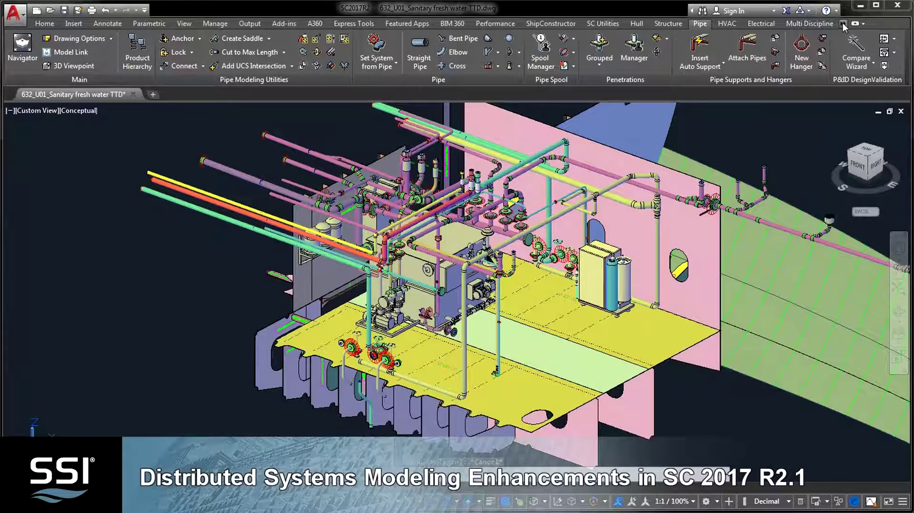
Step: Display the pipe modeling palette
click(843, 23)
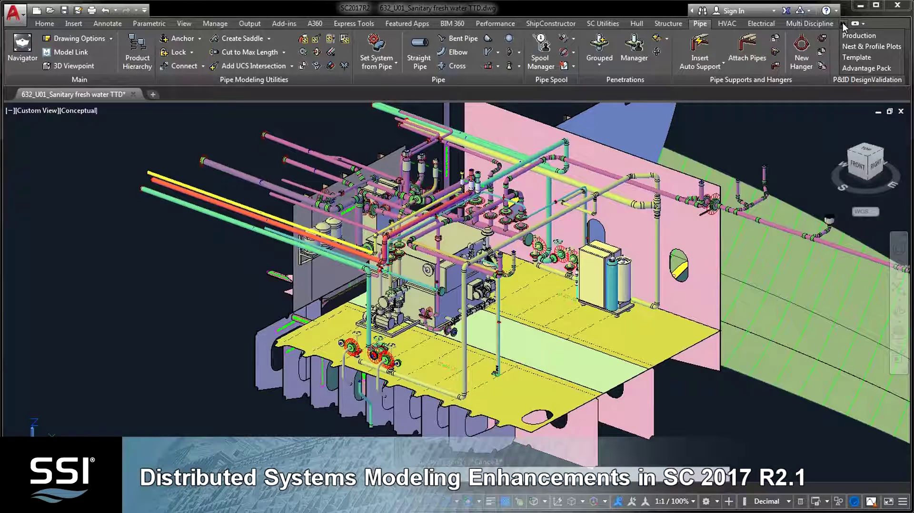
click(861, 67)
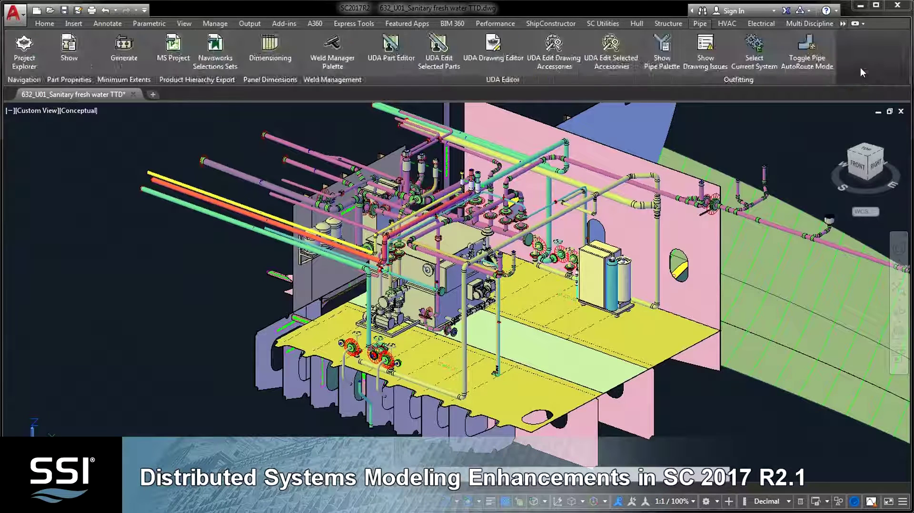
click(679, 47)
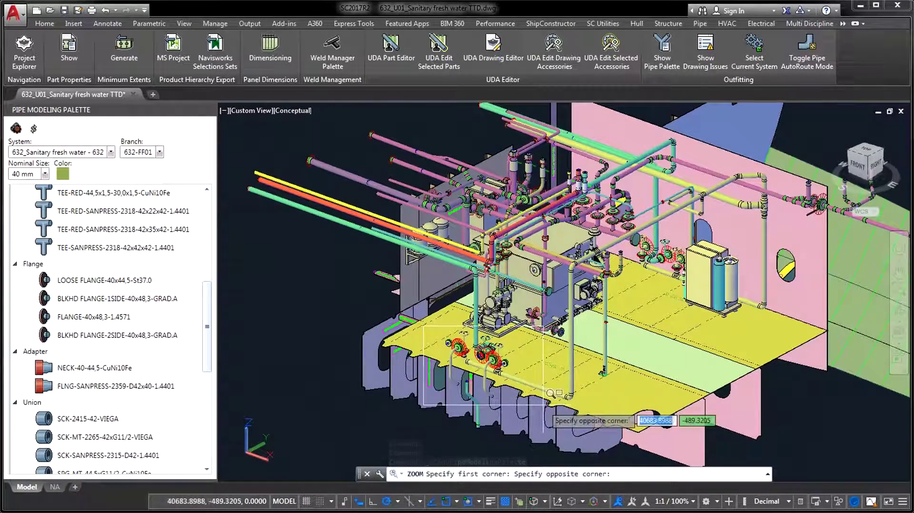
Step: Set the current pipe system and branch from the open-ended teal pipe below the valve group at the deck edge
click(549, 397)
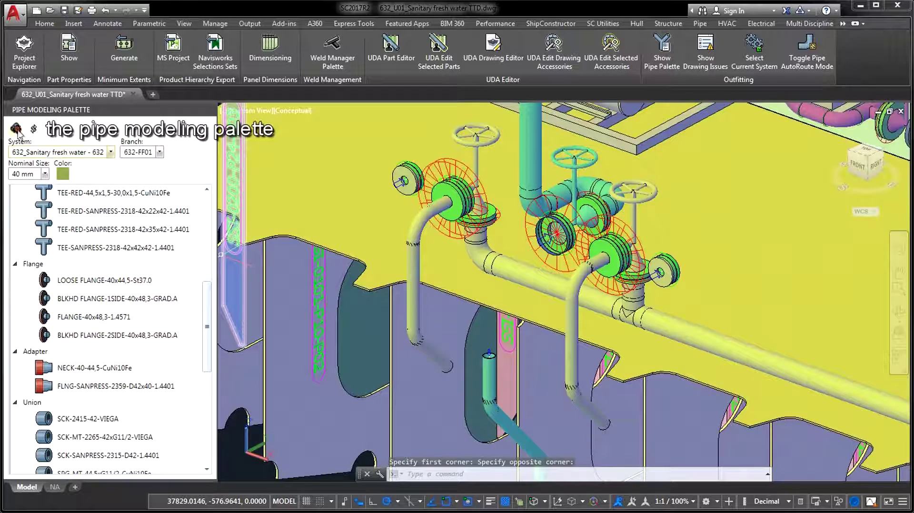
click(16, 129)
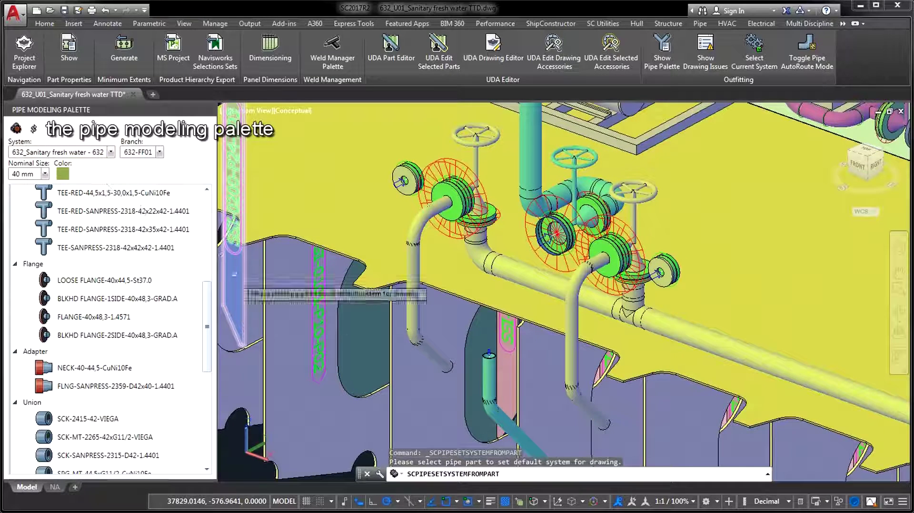
click(490, 375)
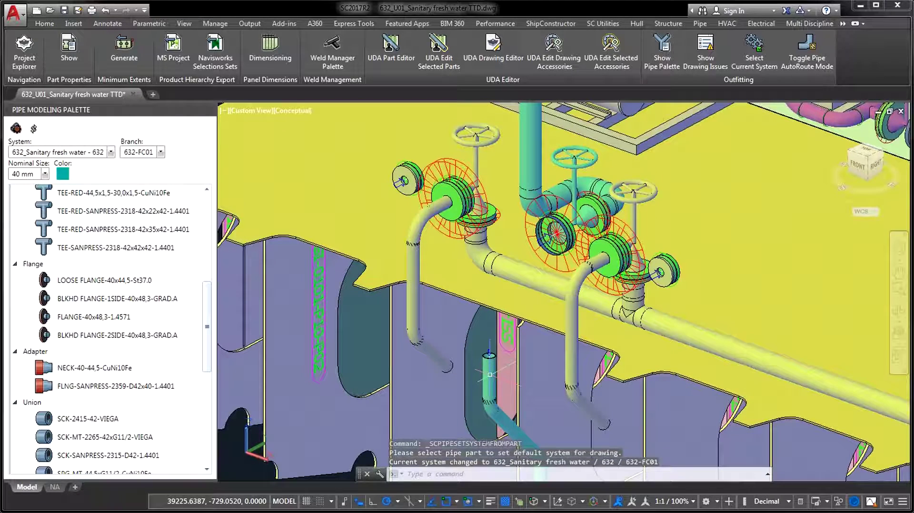
Step: Place a BLKHD FLANGE-1SIDE-40x48,3-GRAD.A on the open end of the middle valve's flange
click(44, 301)
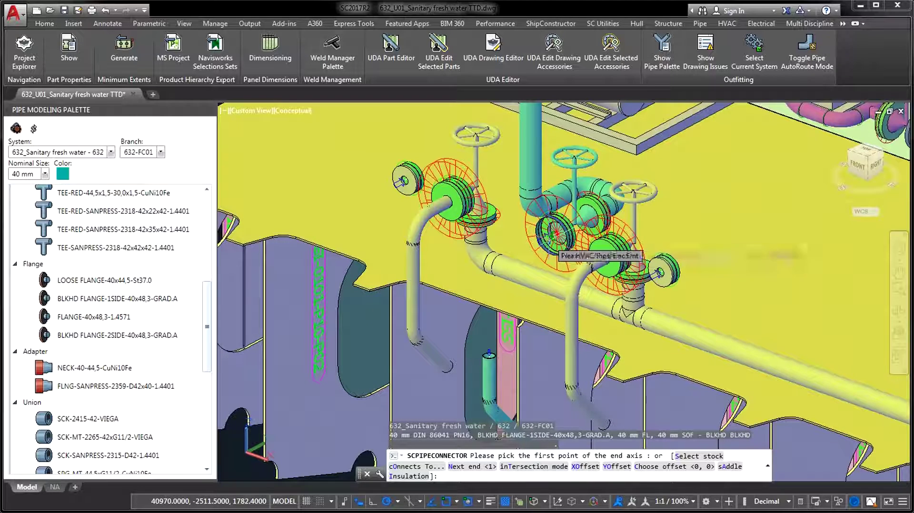
click(557, 233)
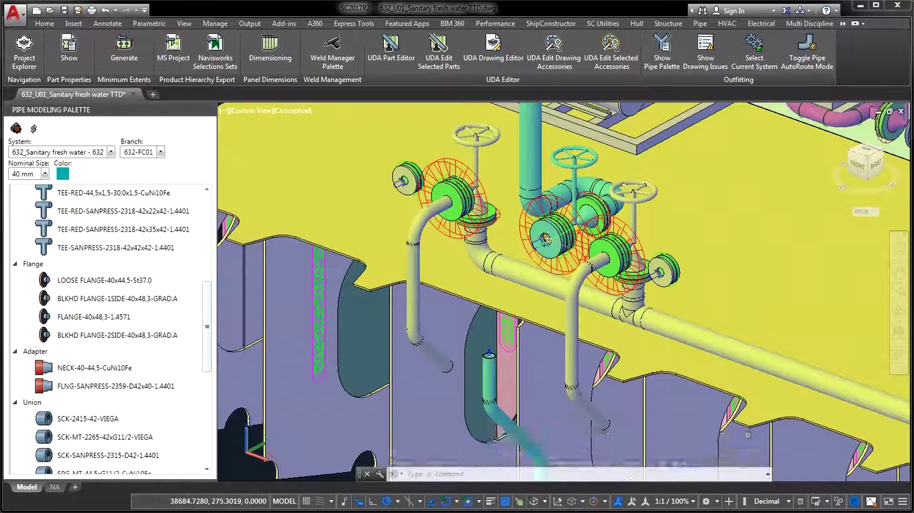
Step: Turn on pipe auto-routing and route PIPE-48,3x2,0-1.4571 from the open teal pipe end to the new bulkhead flange using 90 degrees
click(811, 53)
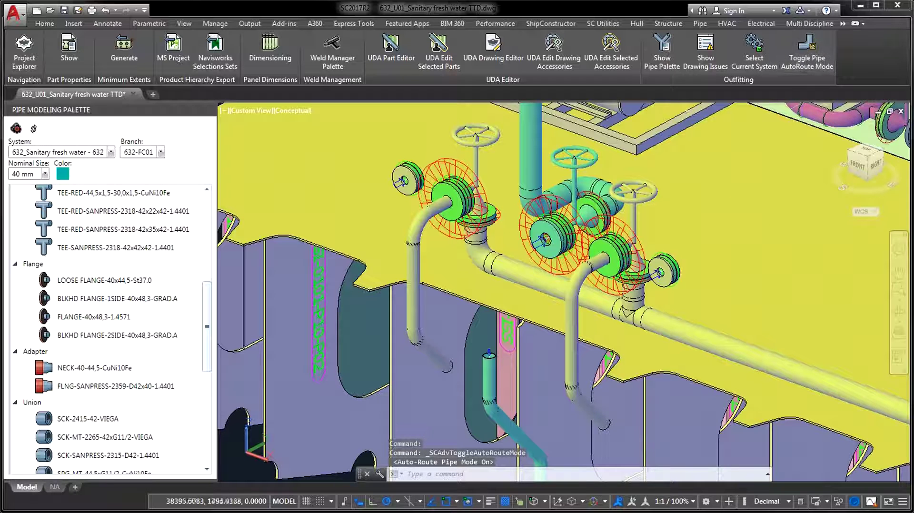
drag(207, 308, 209, 217)
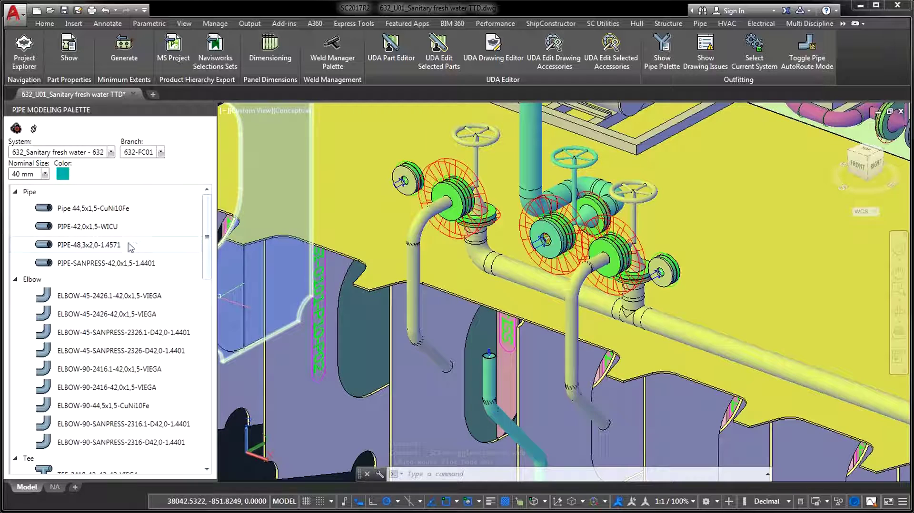
click(43, 245)
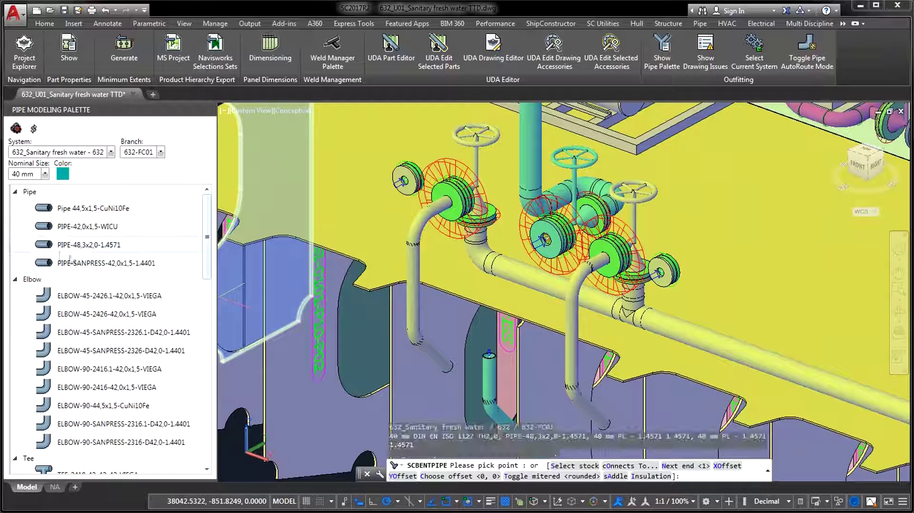
click(489, 355)
click(546, 240)
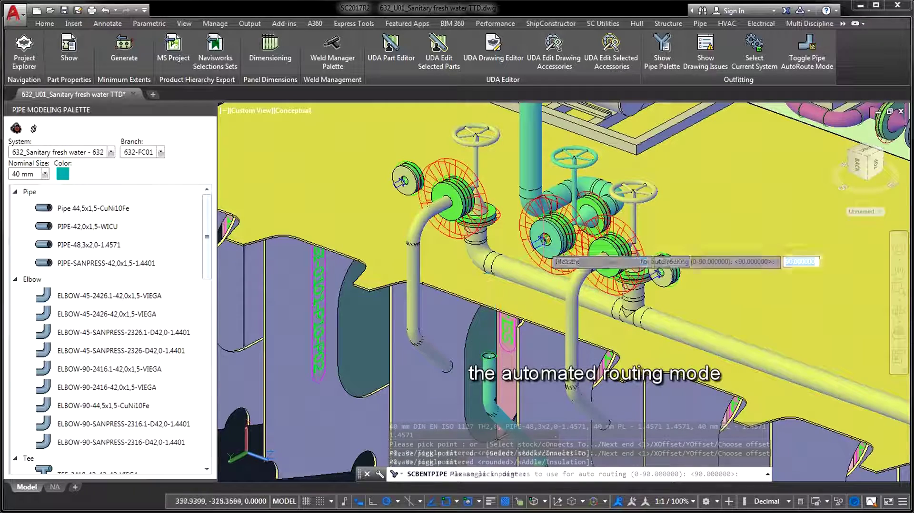
key(Return)
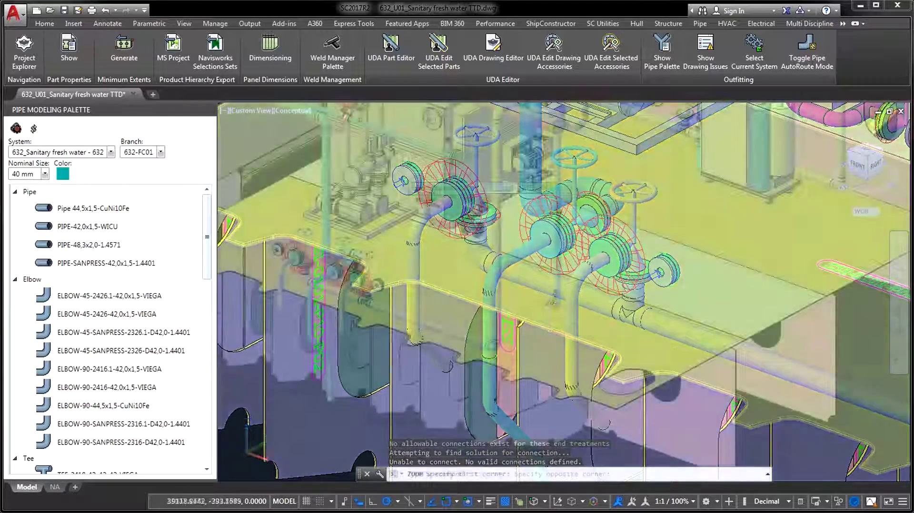
Step: Insert the RO 200-PT01 45 Fresh-Water Generator from the equipment library without accessories, filtering descriptions by "fresh-water", at the teal pipe end above the deck
click(400, 172)
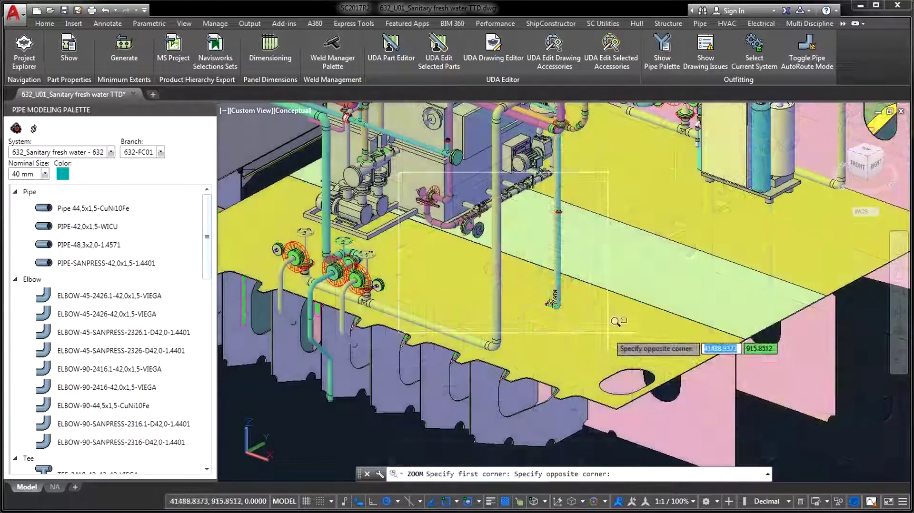
click(616, 322)
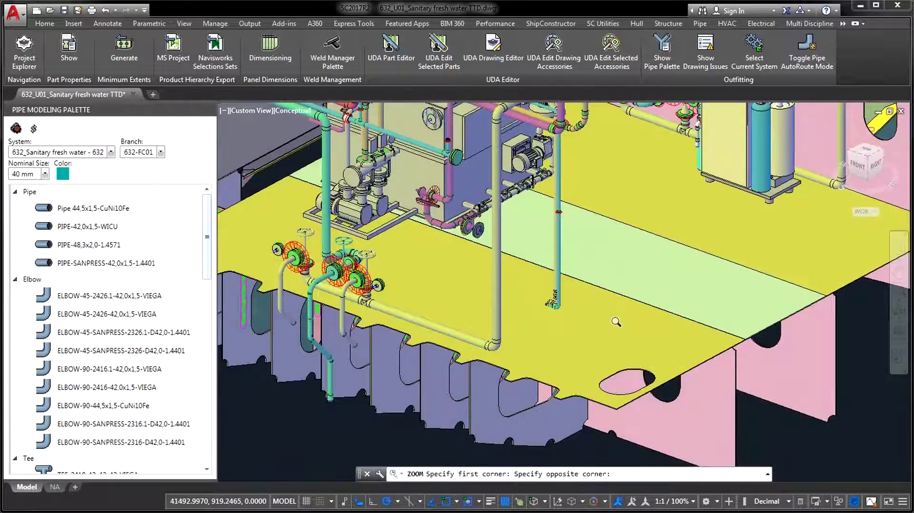
click(616, 322)
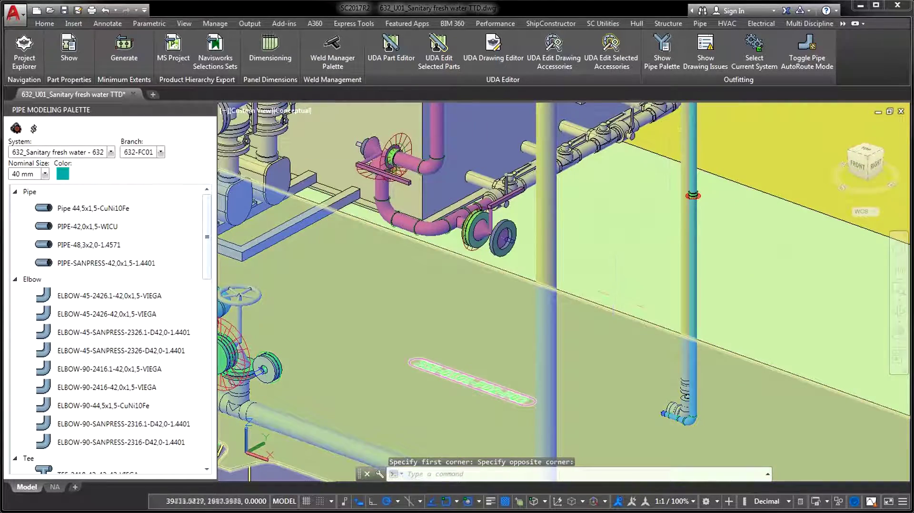
click(795, 25)
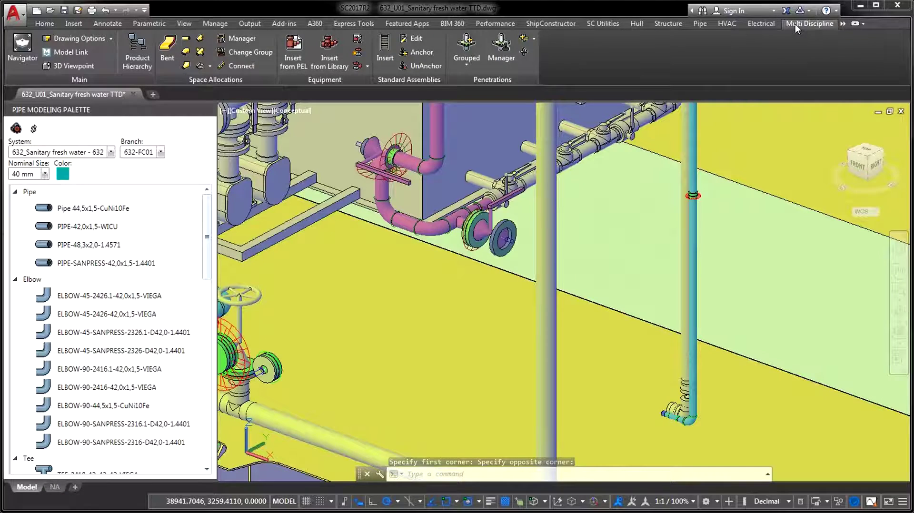
click(322, 46)
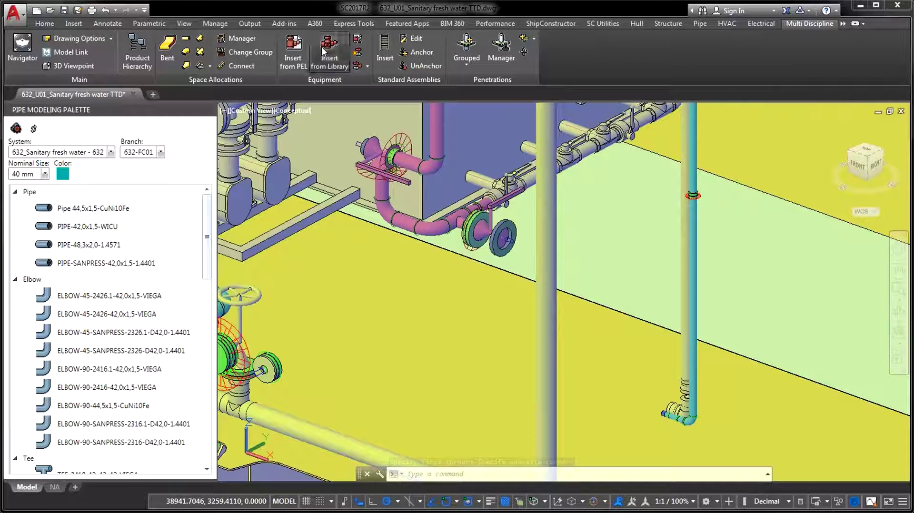
click(314, 174)
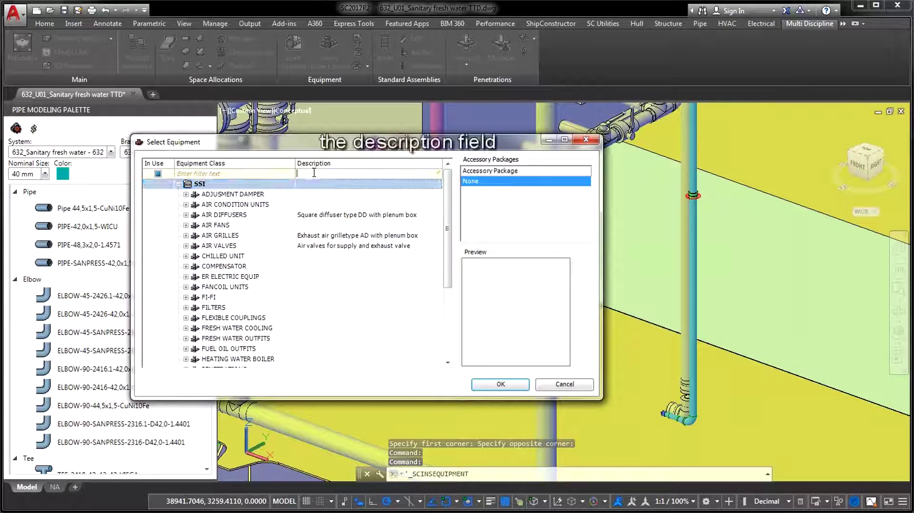
text(fresh-water)
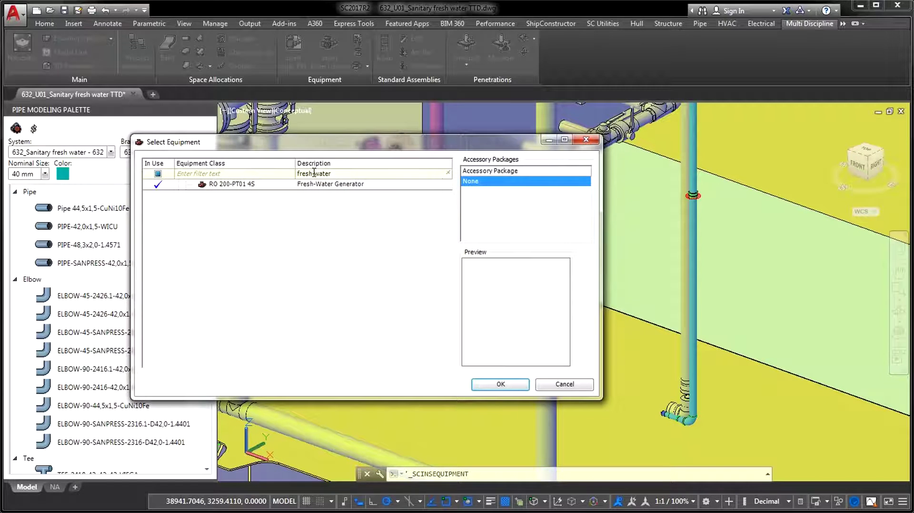
click(256, 185)
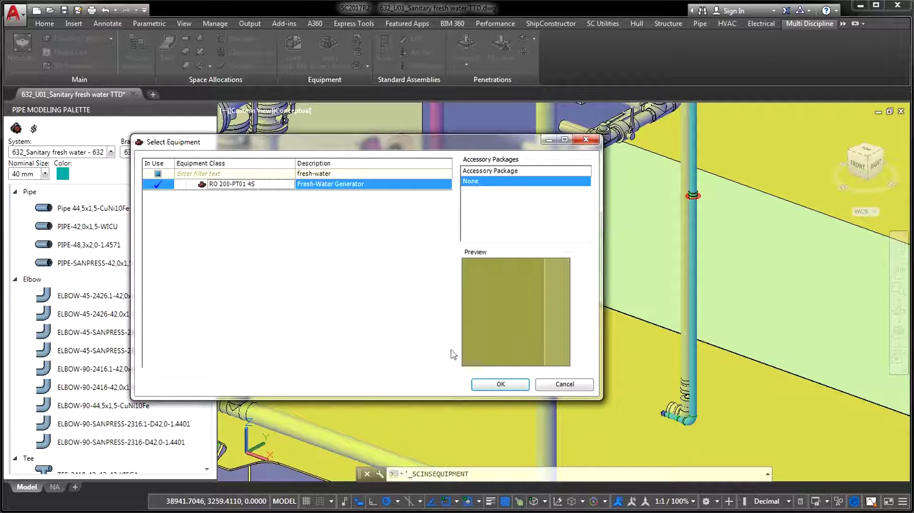
click(498, 384)
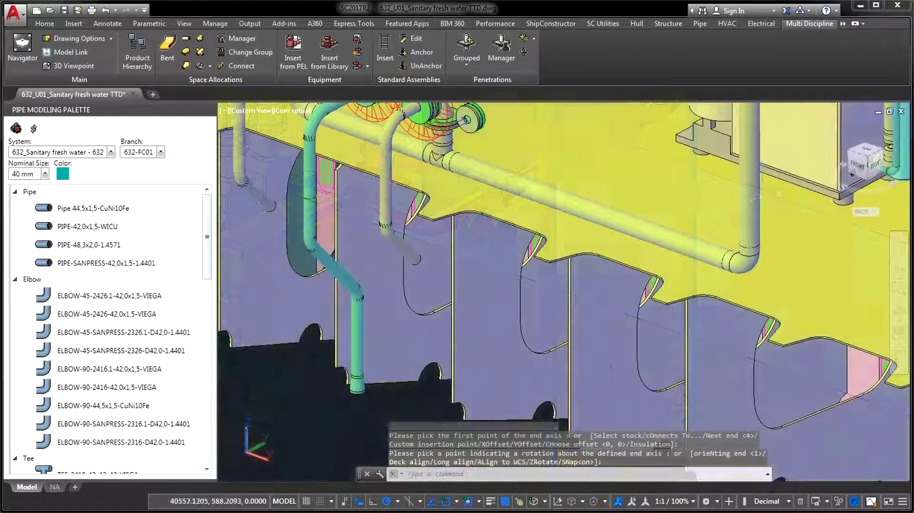
middle_drag(780, 195, 559, 374)
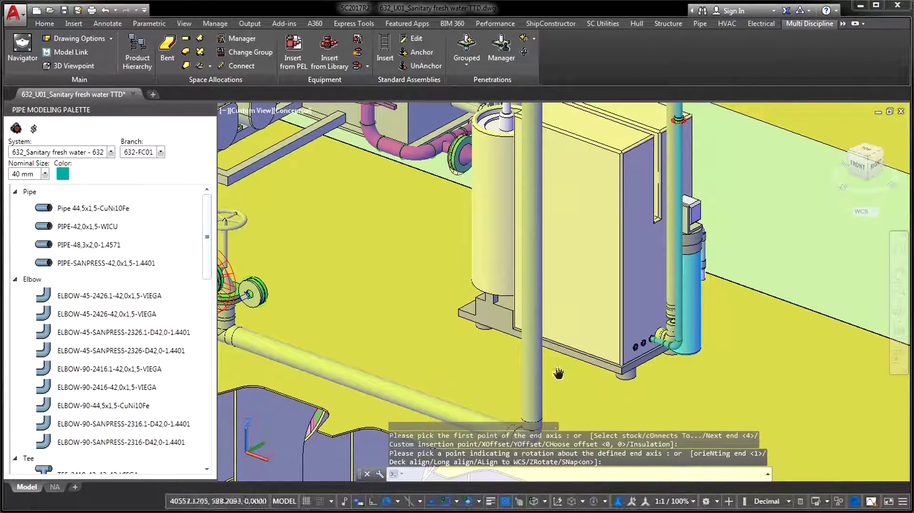
key(Return)
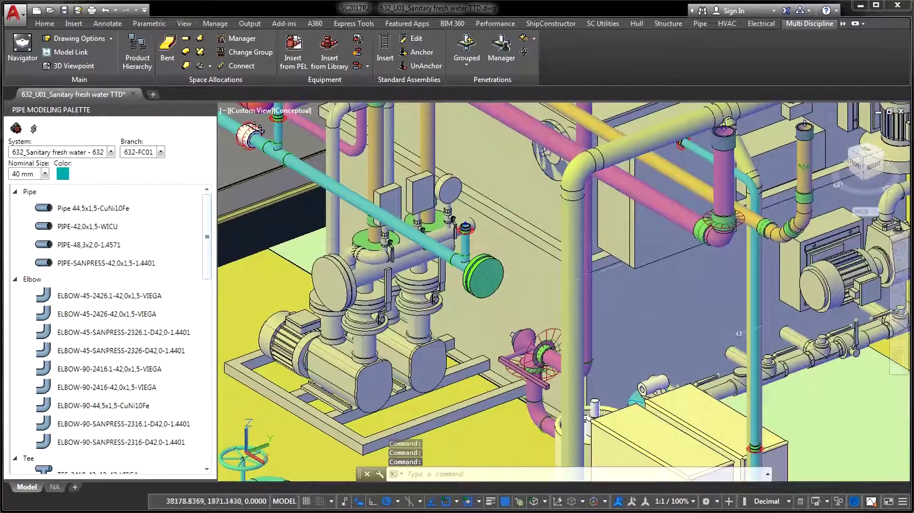
Step: Add zero-degree bends at two points along the straight run of the teal pipe below the red pipe
shift+middle_drag(816, 351, 765, 347)
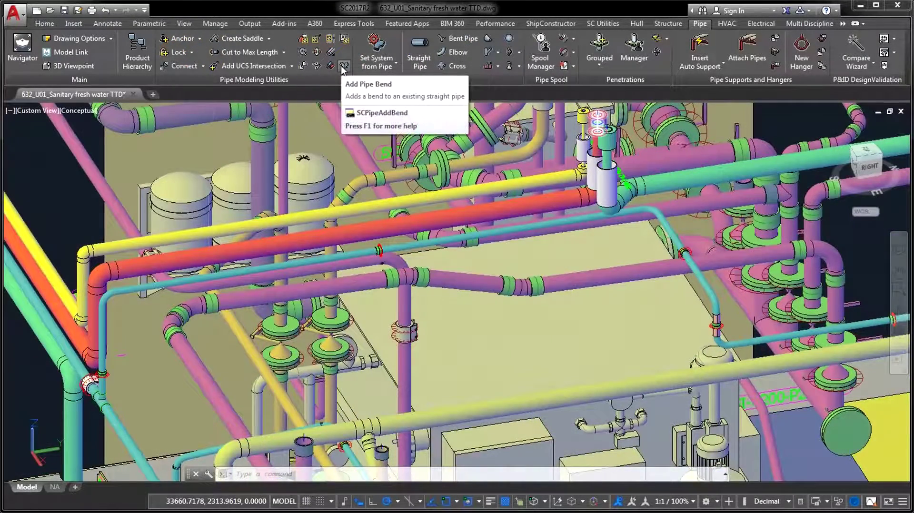
click(344, 67)
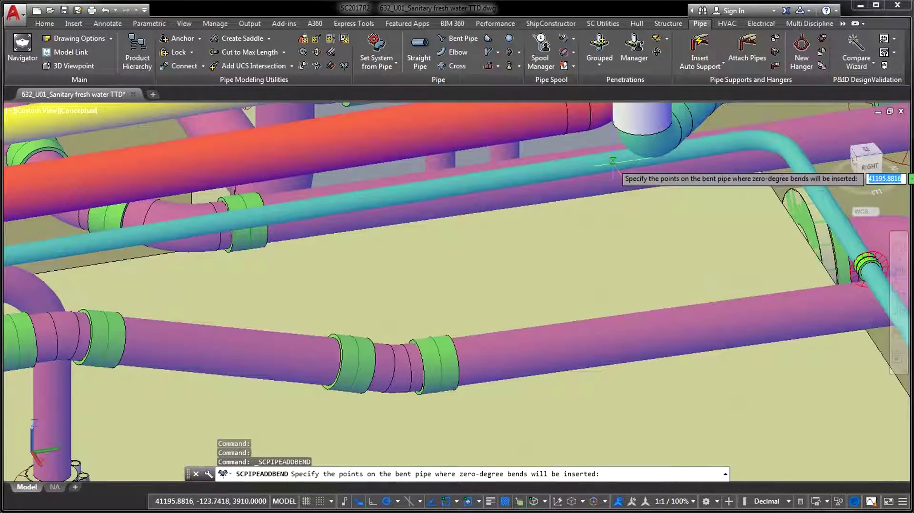
click(573, 177)
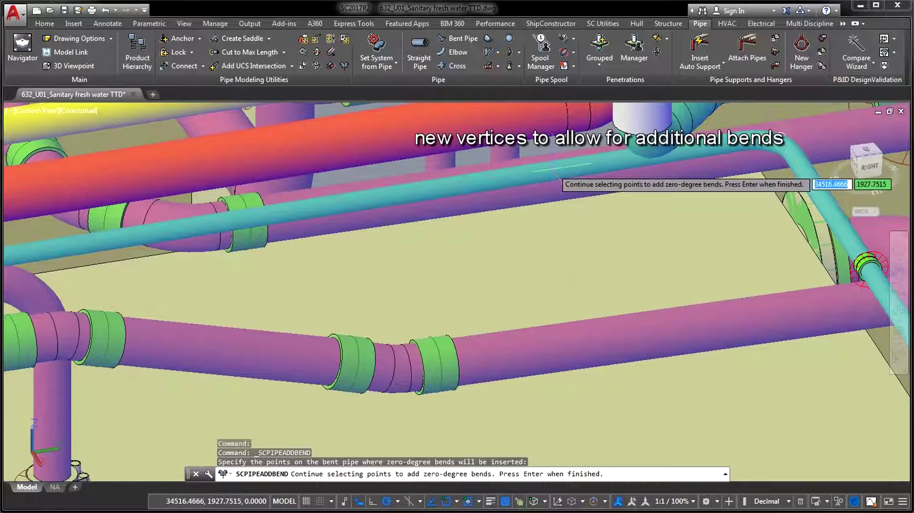
click(551, 169)
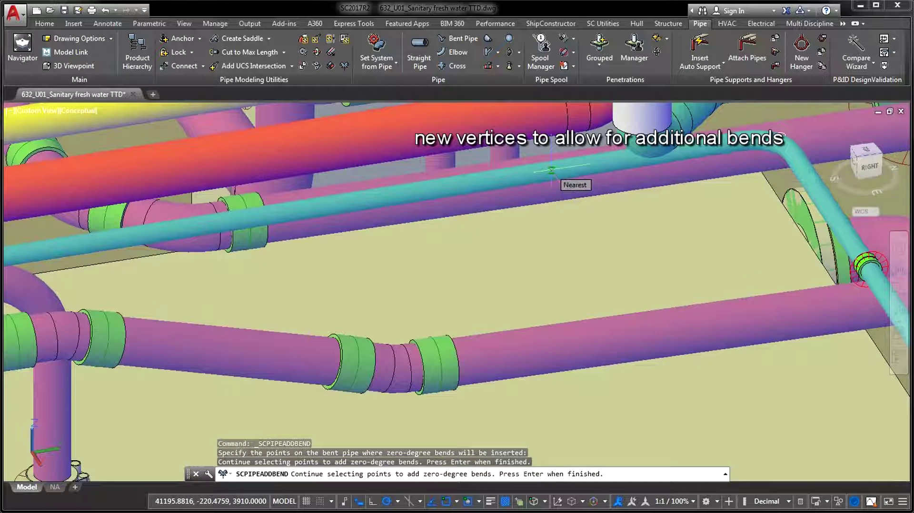
key(Return)
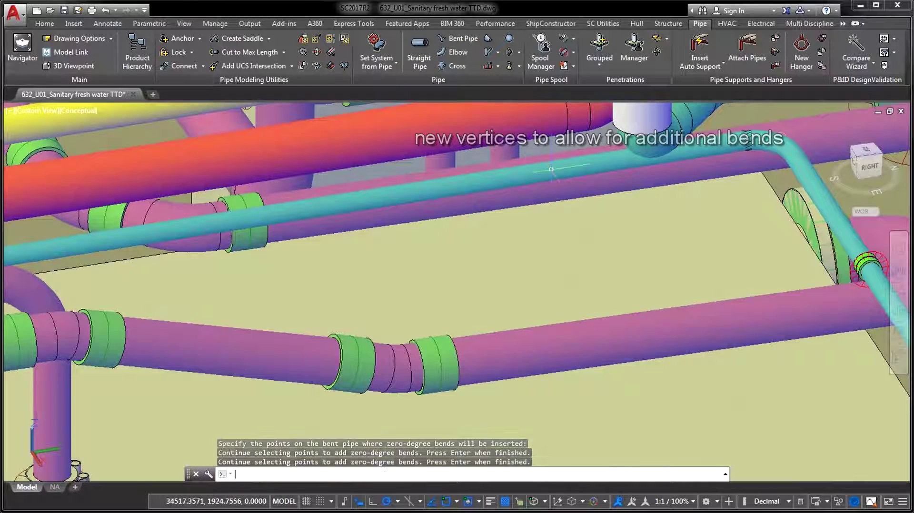
key(Escape)
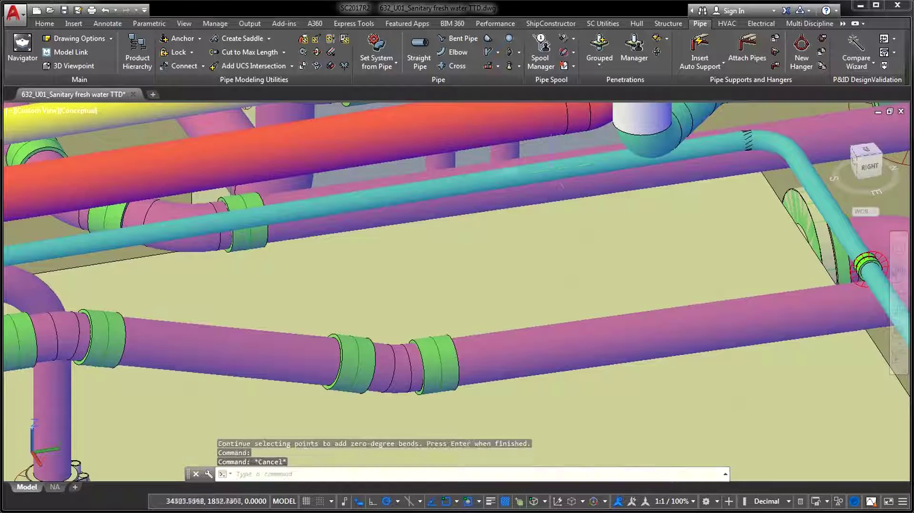
Step: Turn on single-part transform mode and slide the teal pipe's middle added bend point about 37 mm along the straight run
click(332, 39)
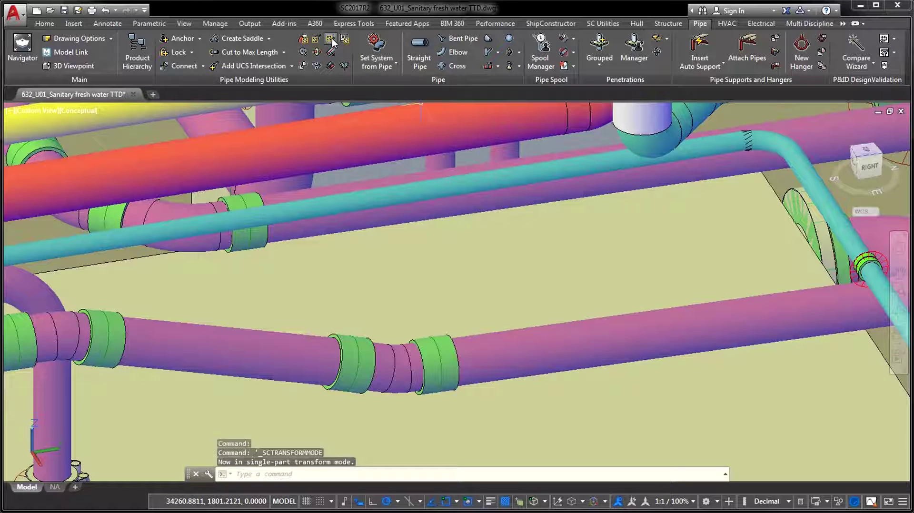
click(464, 184)
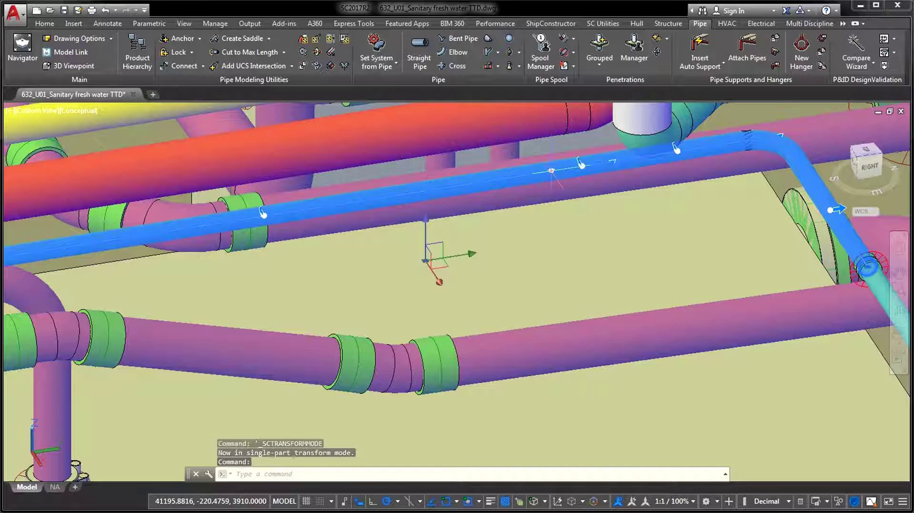
click(552, 170)
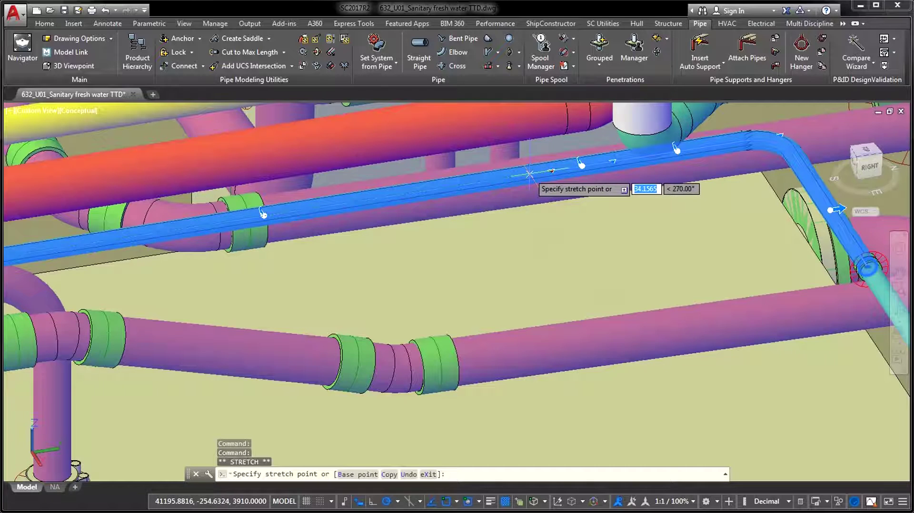
click(528, 175)
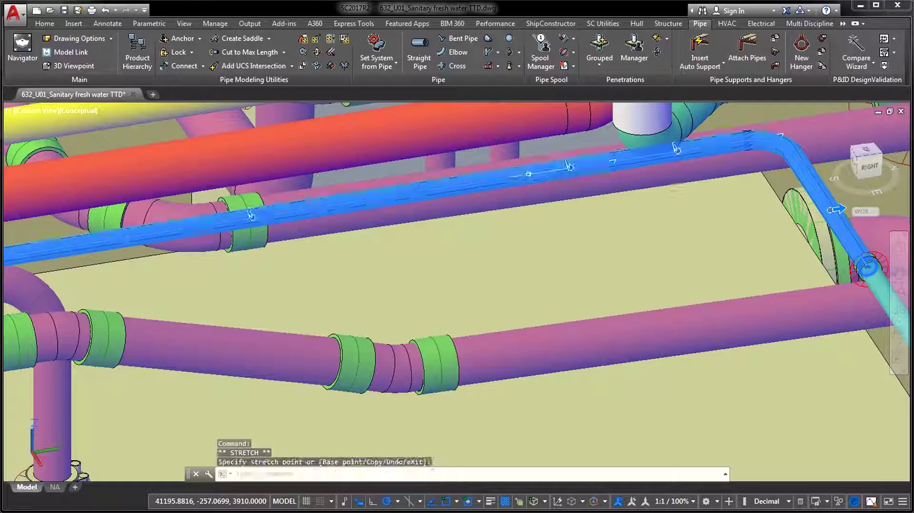
Step: Stretch the same bend point of the teal pipe 300 mm straight down
click(528, 174)
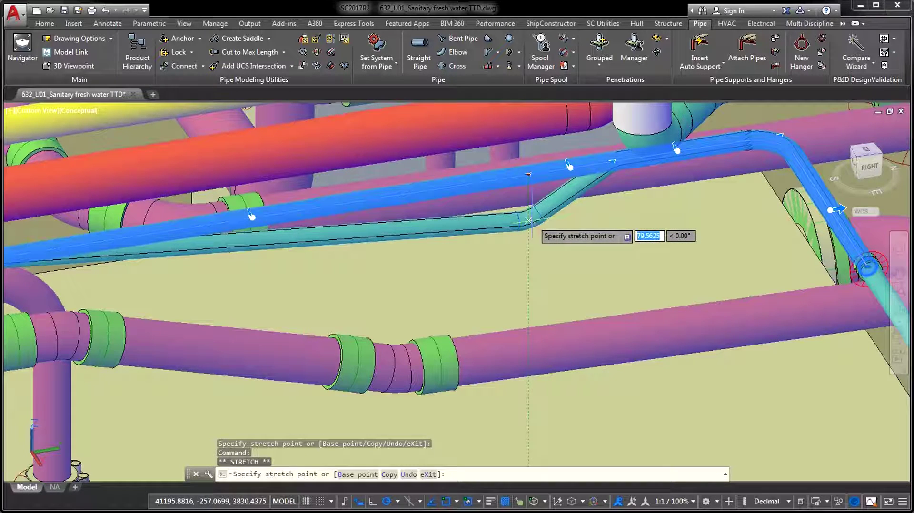
key(Return)
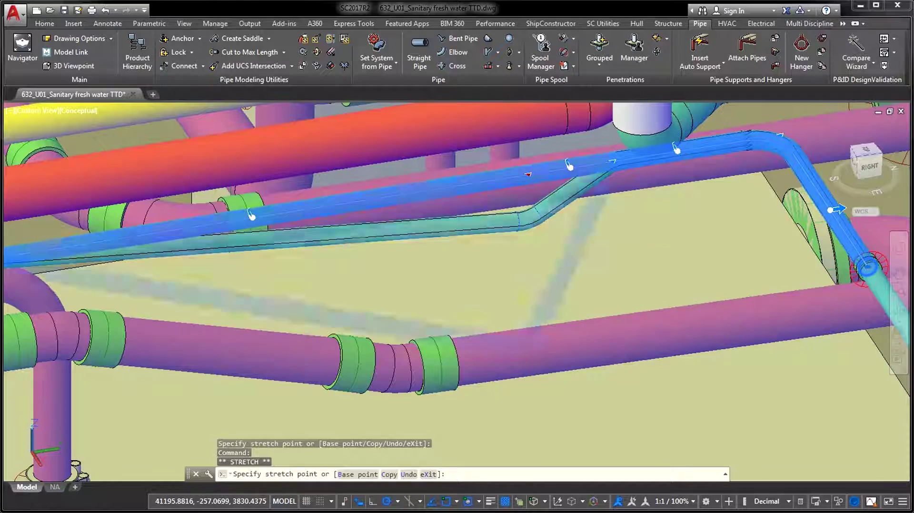
key(Escape)
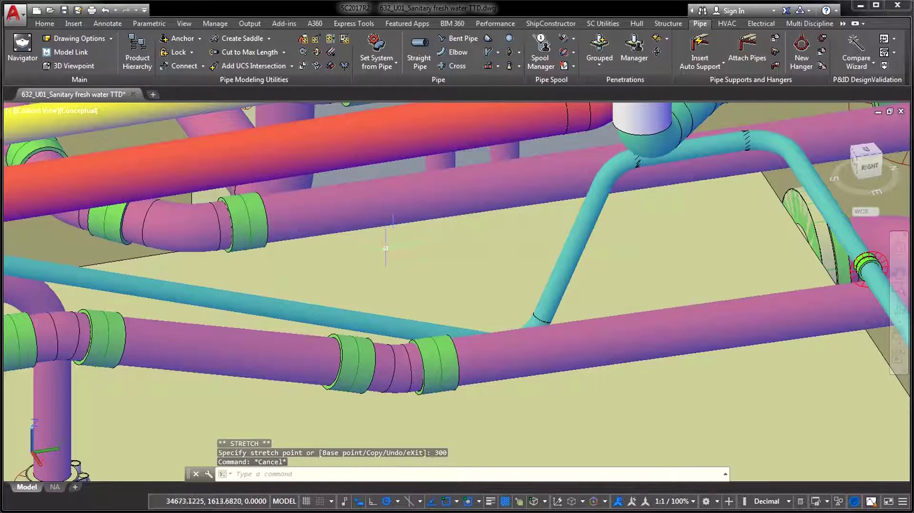
Step: Show the drawing issues list for the teal pipe joint's issue and widen the Reason column
shift+middle_drag(386, 248, 408, 253)
middle_drag(328, 317, 541, 259)
scroll(557, 239, down, 2)
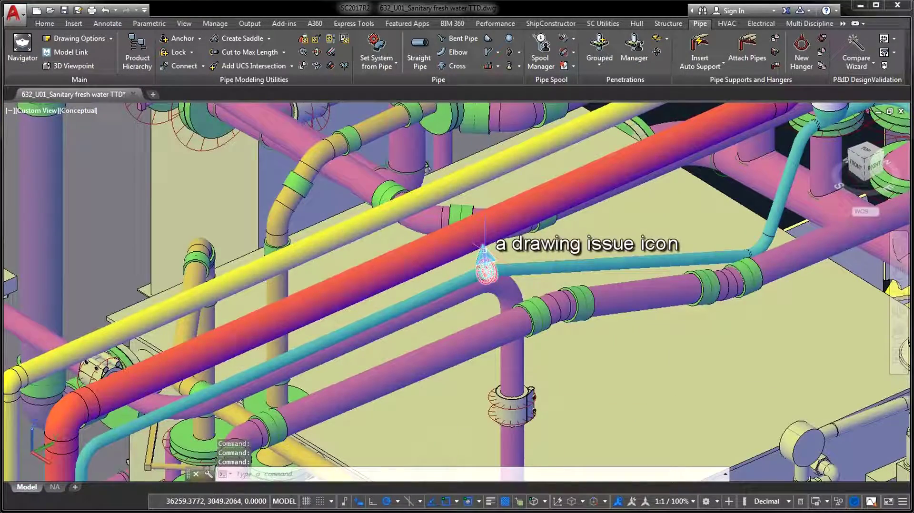
click(483, 248)
click(846, 23)
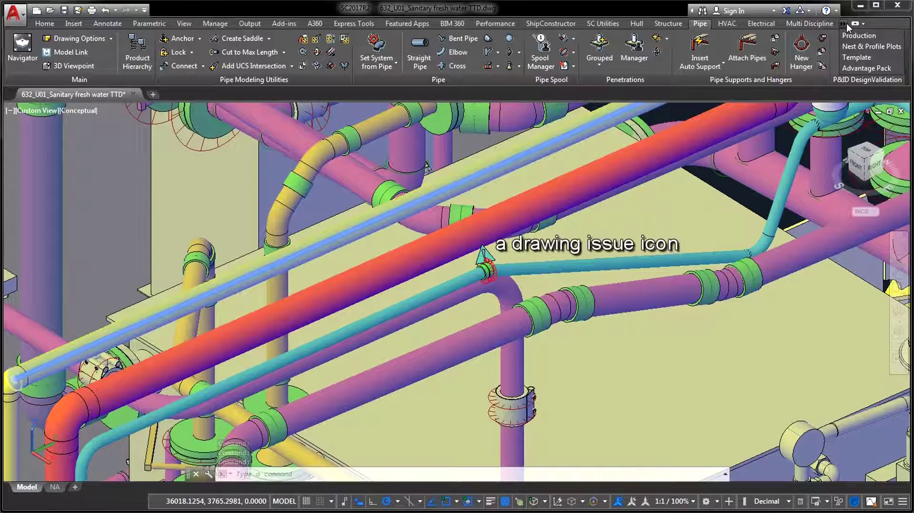
click(855, 67)
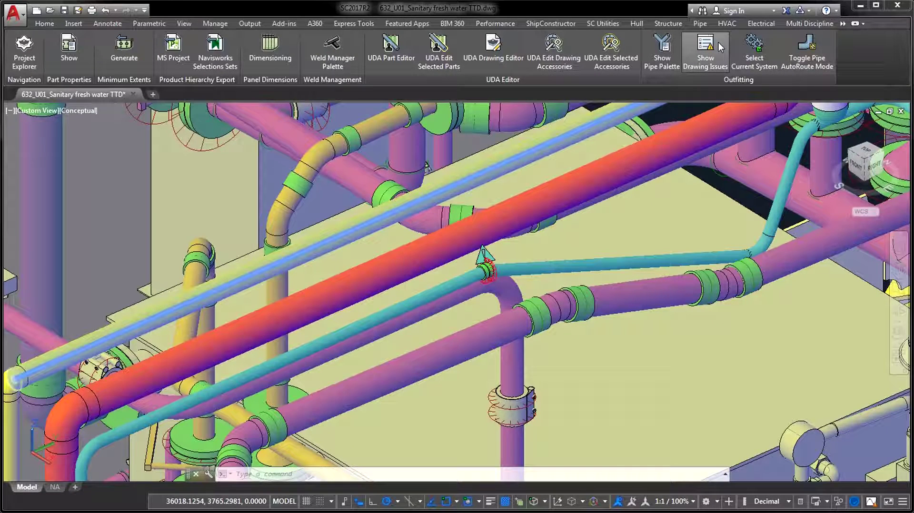
click(721, 46)
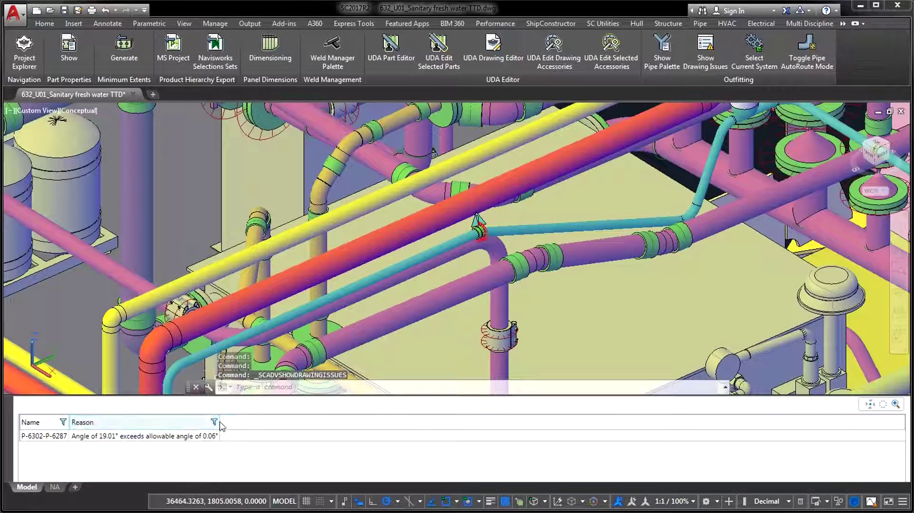
drag(219, 423, 260, 422)
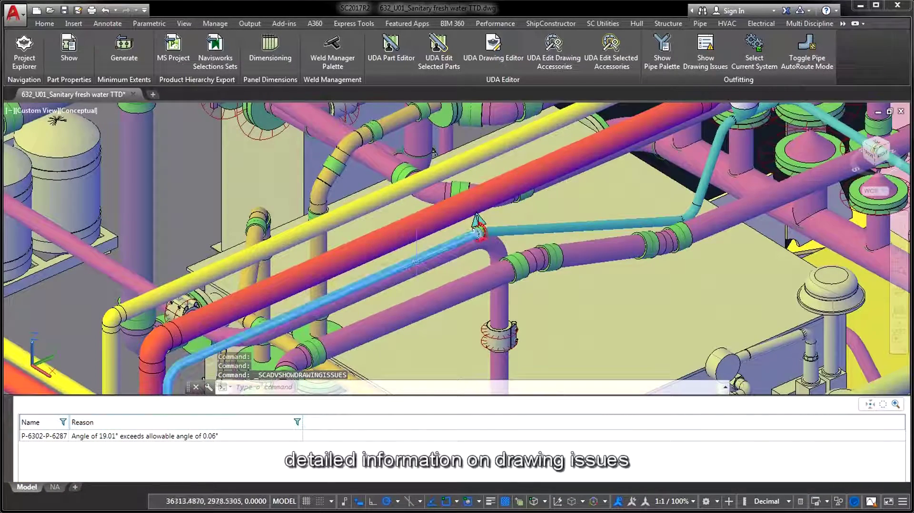
Step: Stretch the bent teal pipe's end at the flagged joint 300 mm straight down and close the drawing issues list
scroll(480, 230, up, 3)
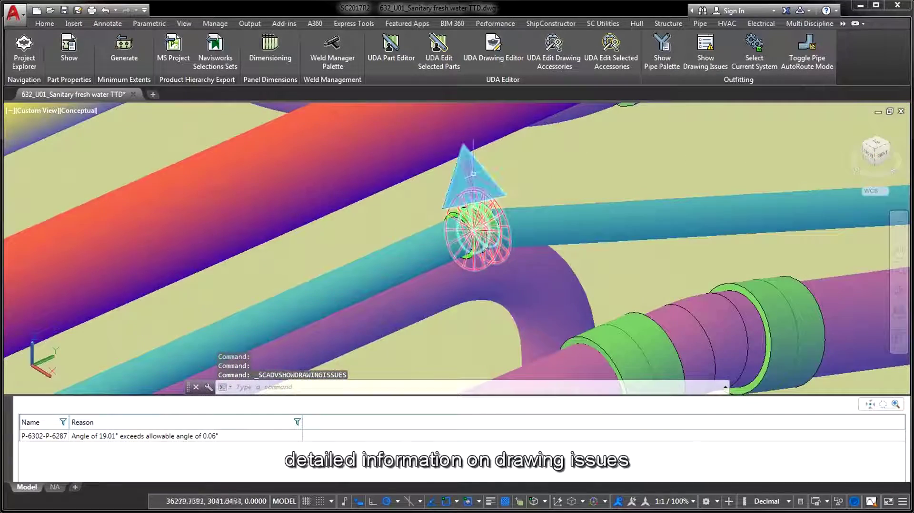
click(878, 198)
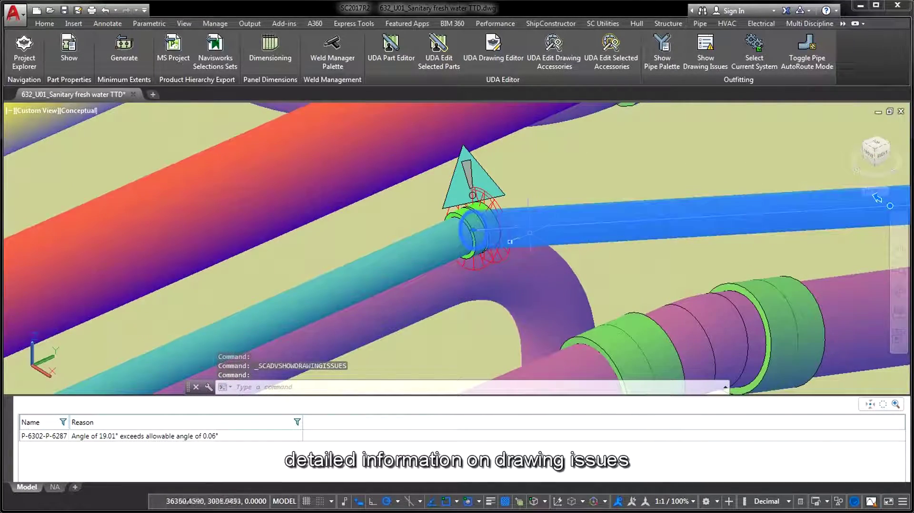
scroll(527, 267, down, 3)
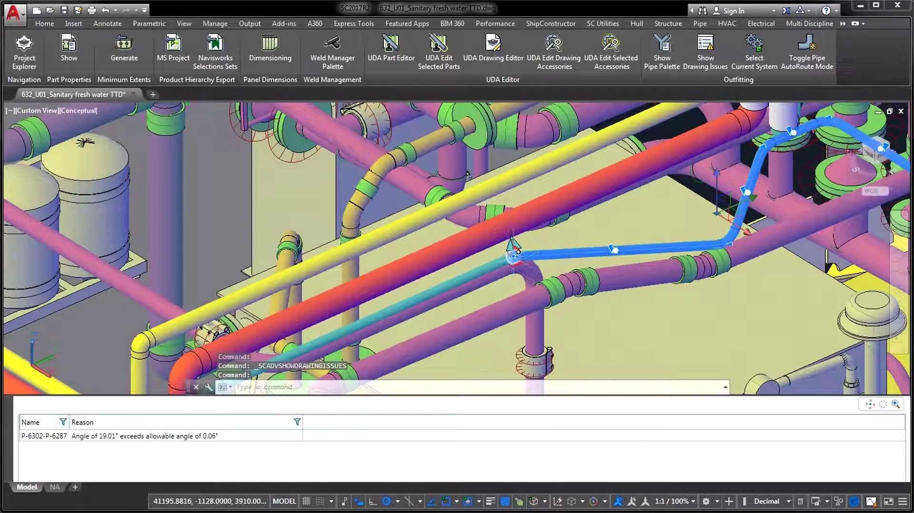
click(513, 256)
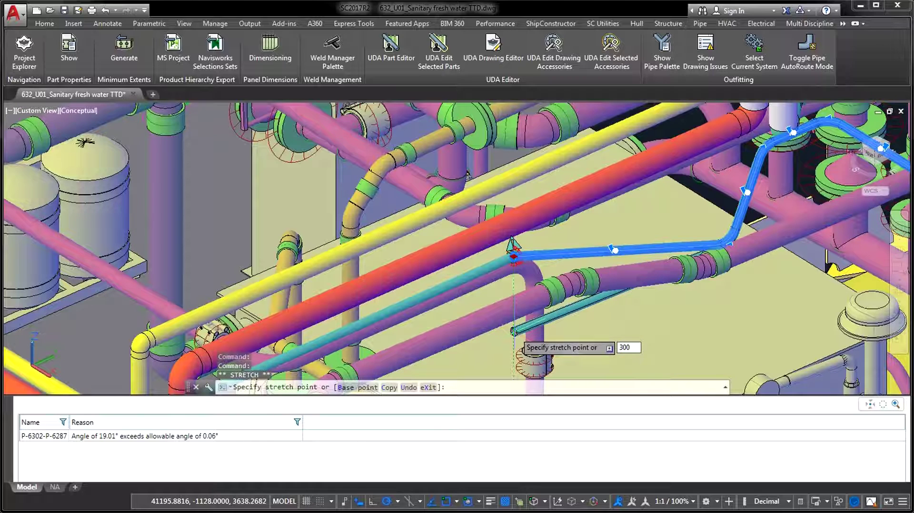
key(Return)
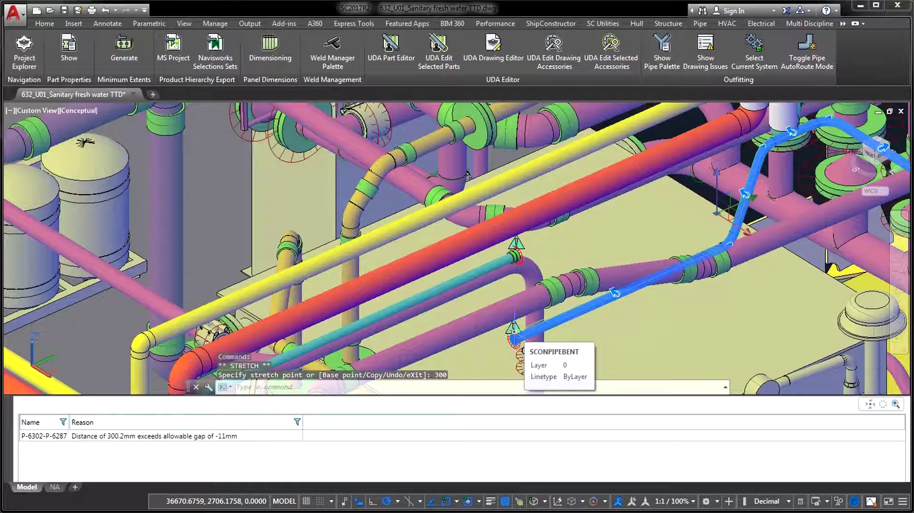
click(8, 404)
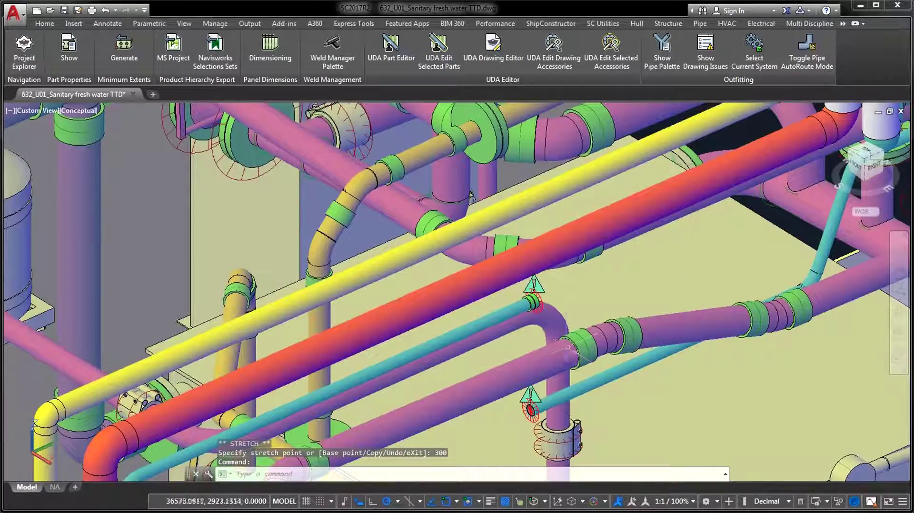
Step: Switch off single-part transform mode and stretch the upper teal pipe's coupling 300 mm down onto the lowered pipe end
middle_drag(567, 348, 516, 247)
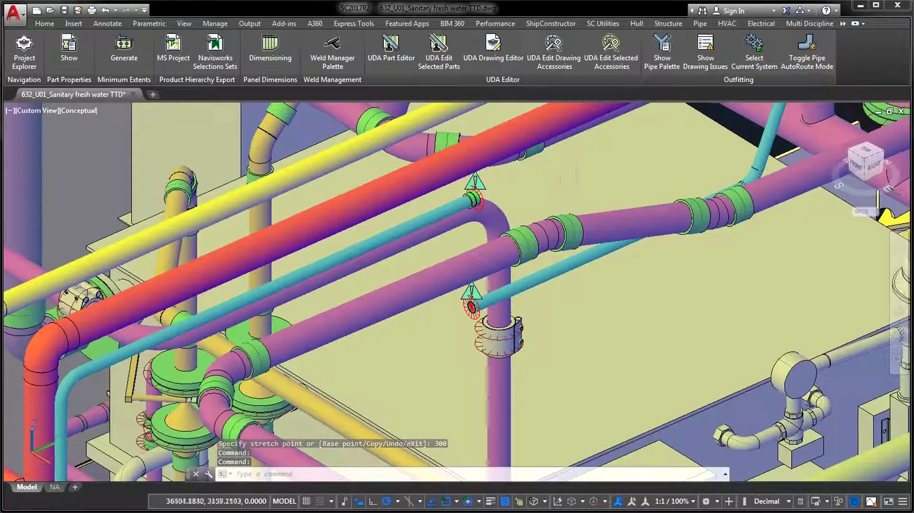
click(701, 24)
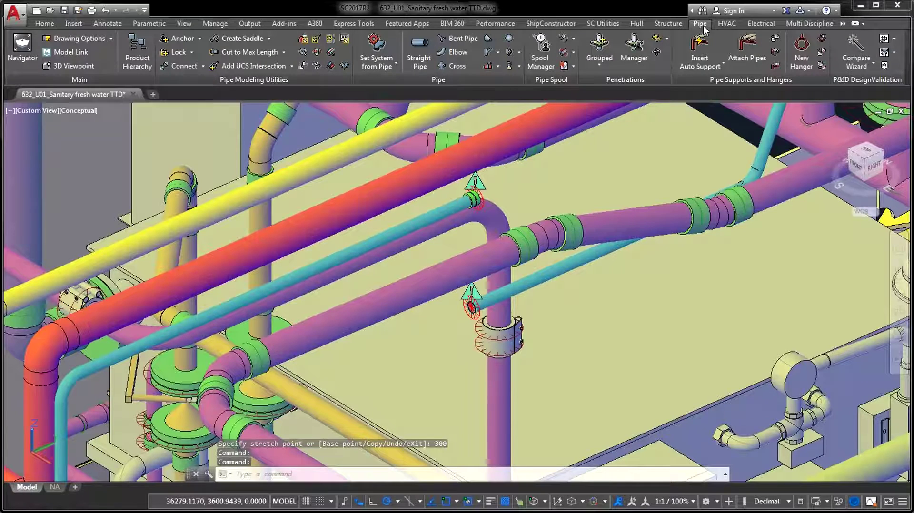
click(329, 40)
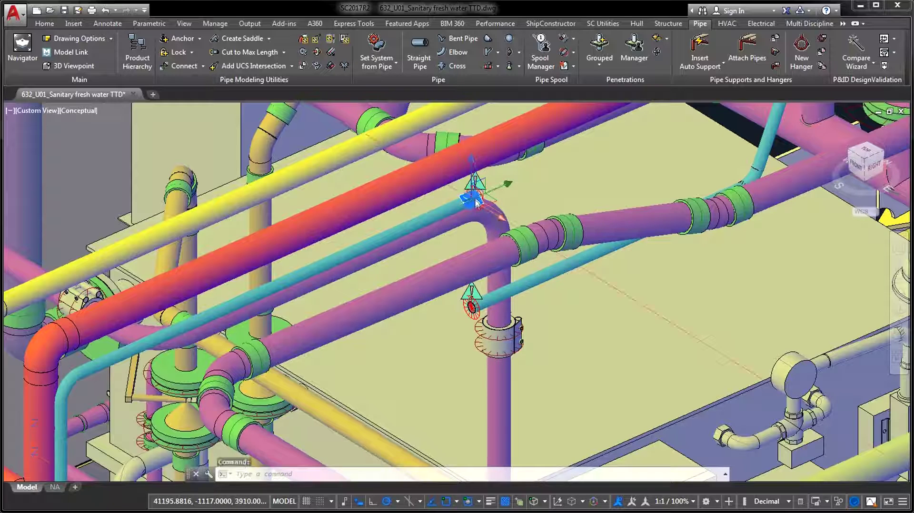
scroll(476, 202, up, 2)
click(488, 156)
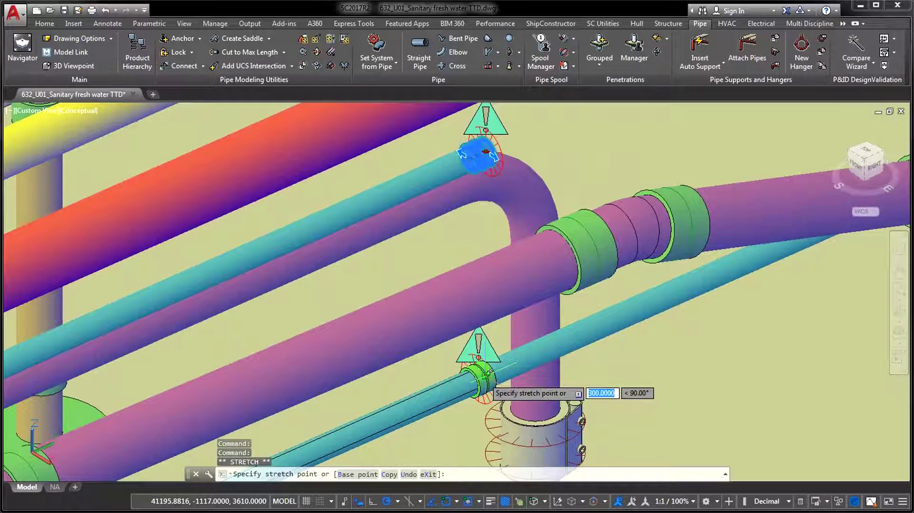
click(485, 374)
key(Escape)
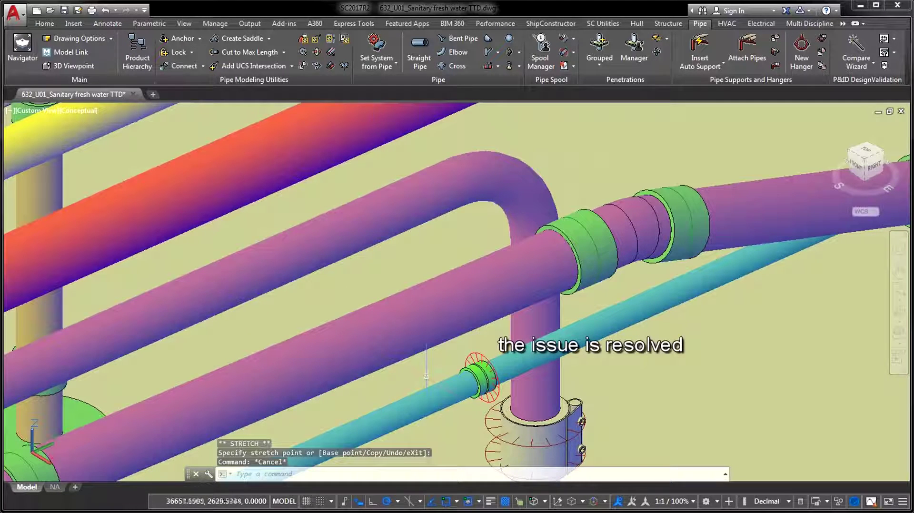
scroll(426, 371, down, 6)
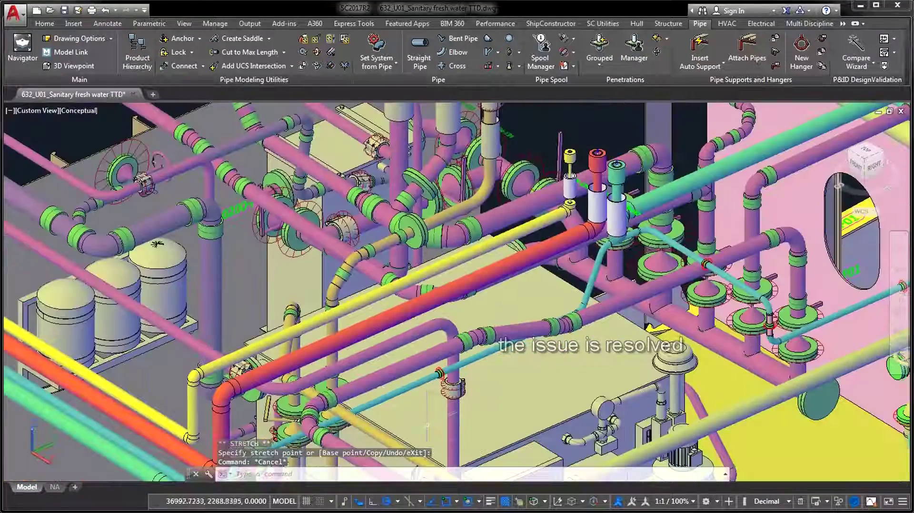
shift+middle_drag(427, 426, 474, 397)
scroll(615, 374, down, 3)
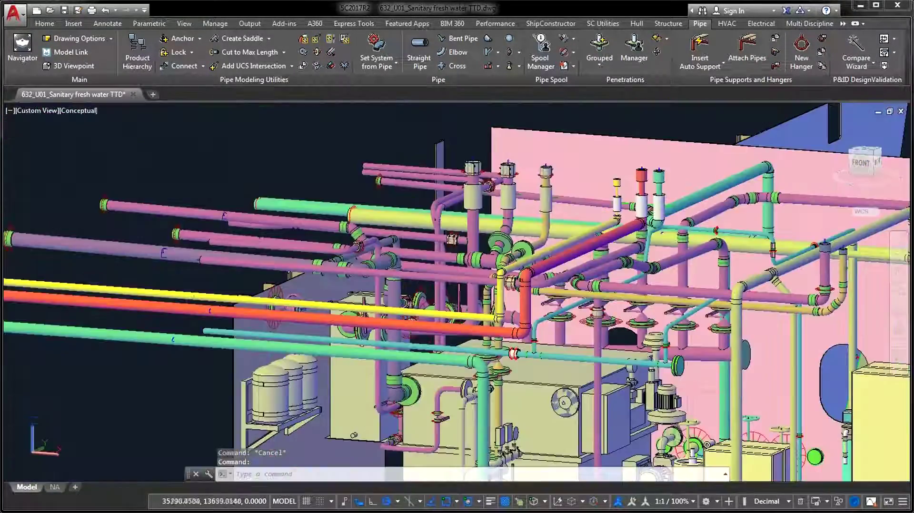